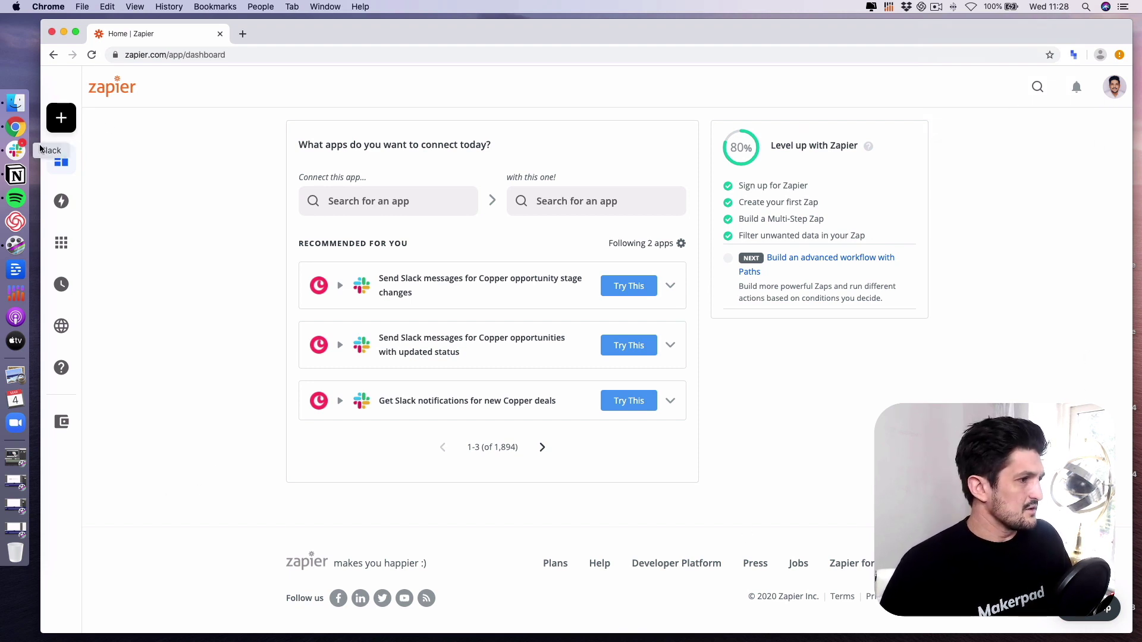
- Choose Typeform as the first app and Slack, searched as 'sla', as the paired app
mouse_move(104, 125)
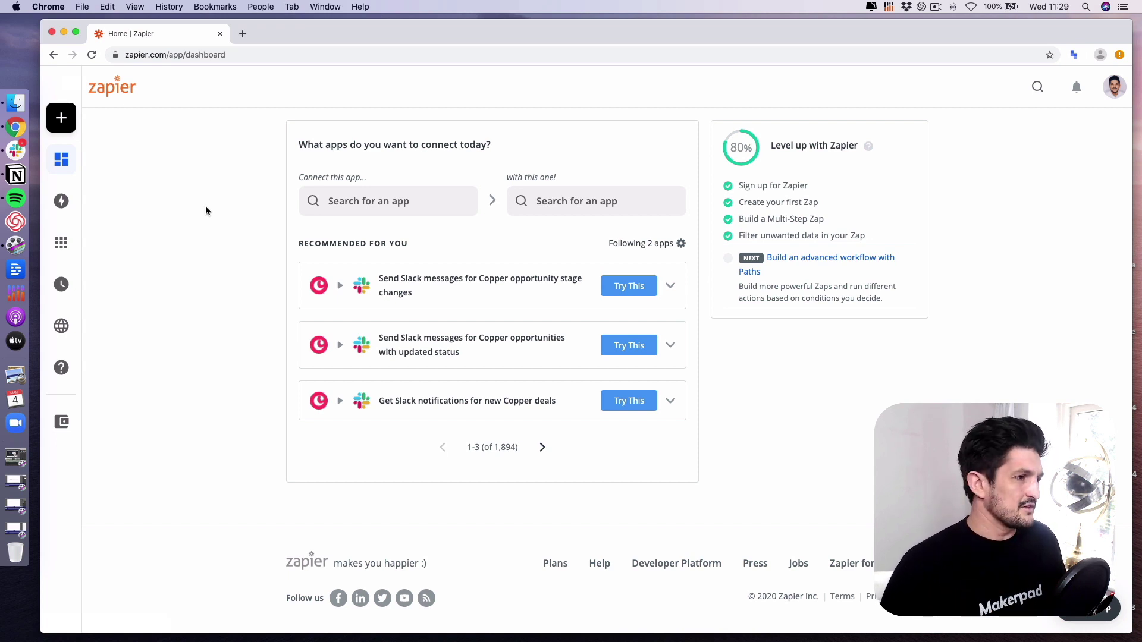
mouse_move(66, 125)
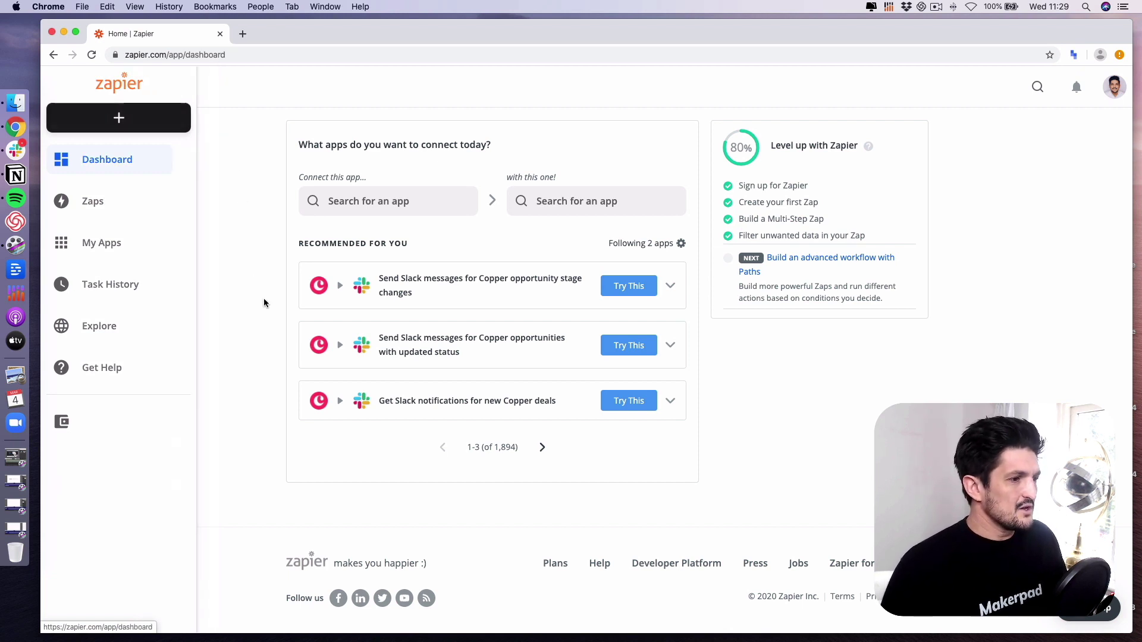
left_click(400, 201)
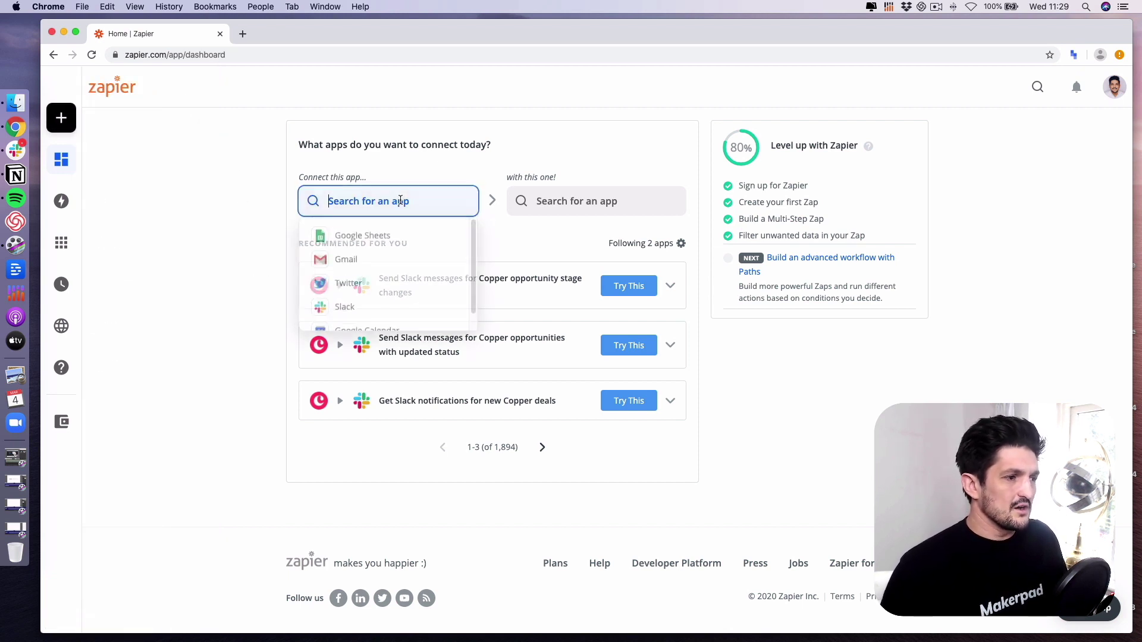
type("type")
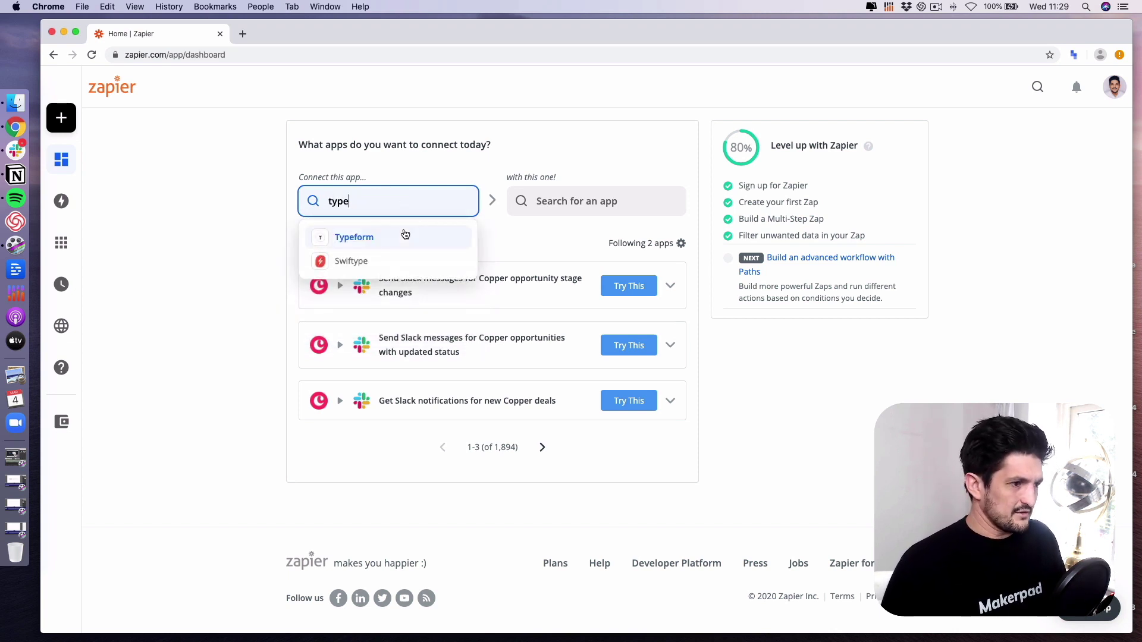
left_click(402, 236)
left_click(571, 196)
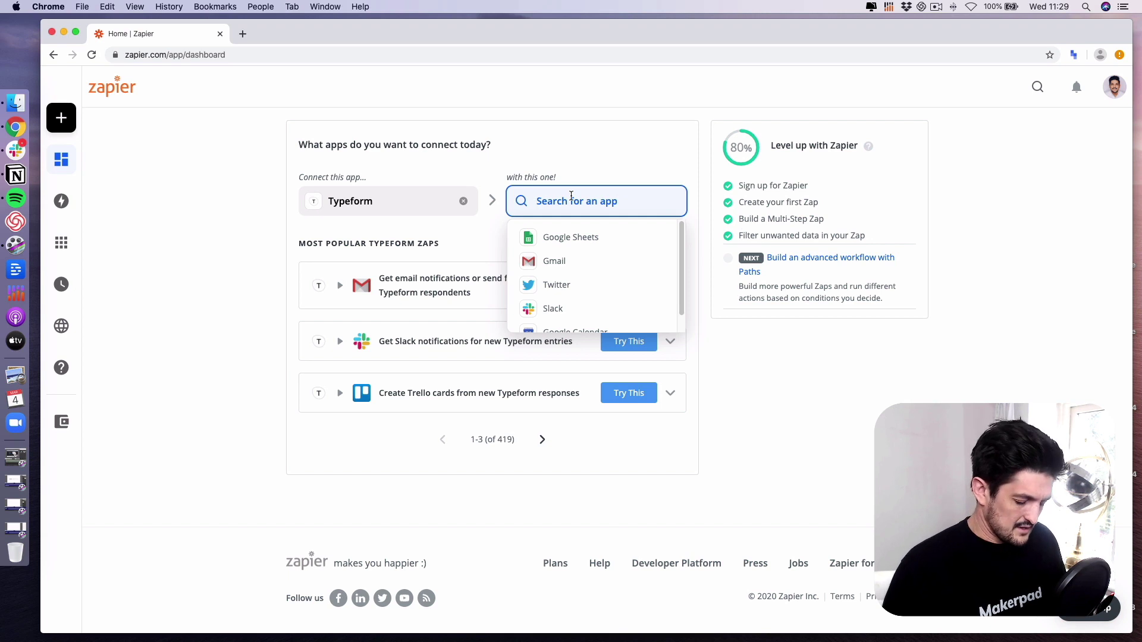
type("sla")
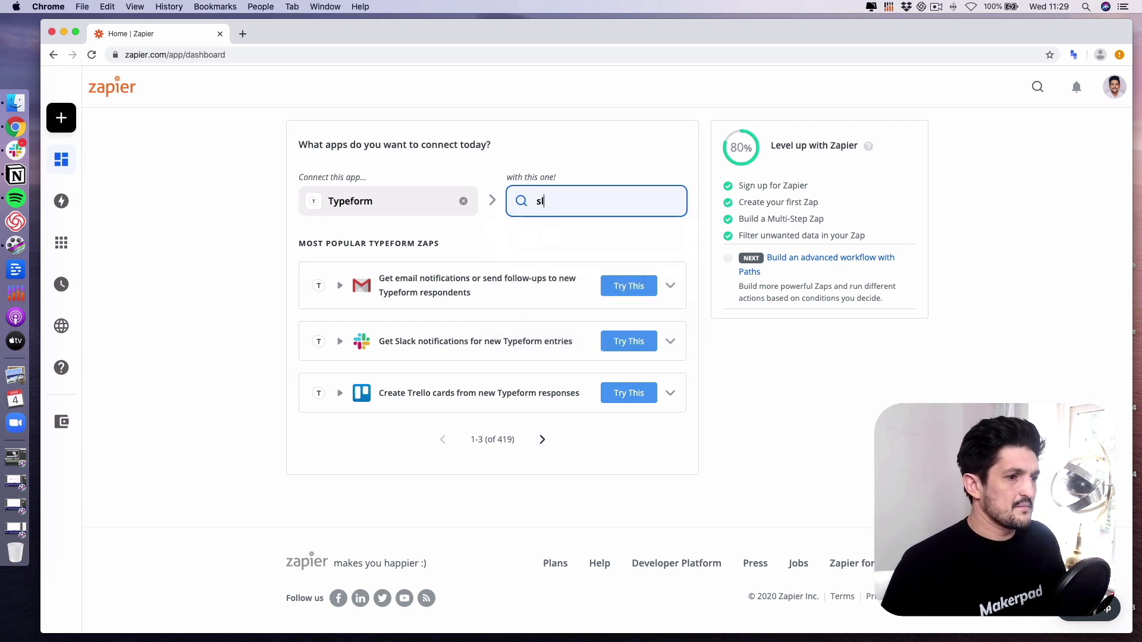
left_click(596, 237)
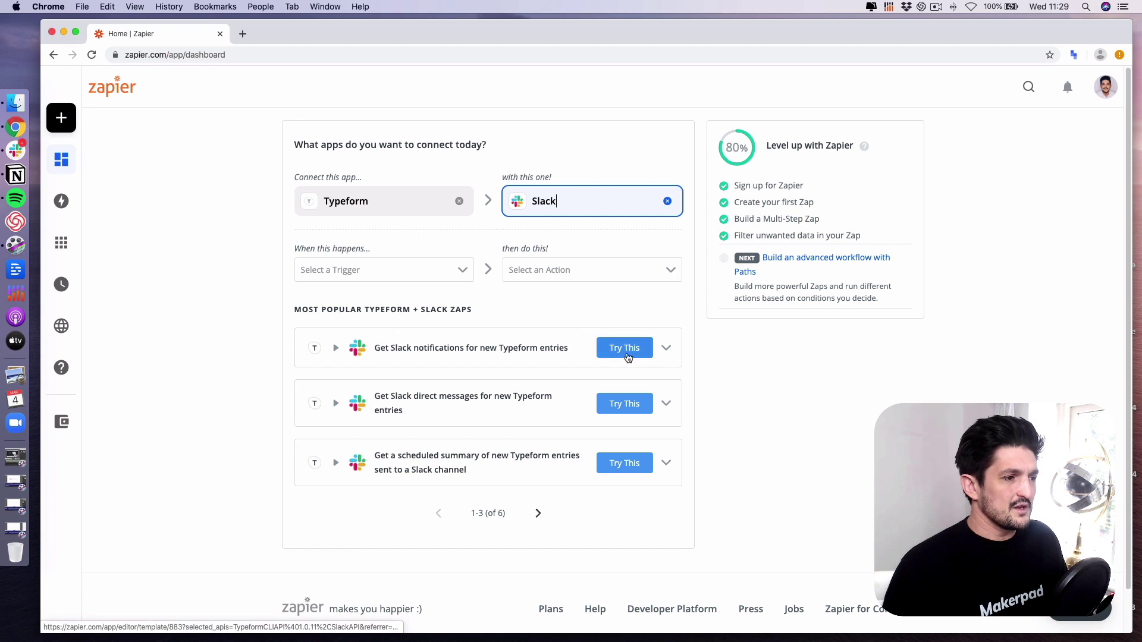
- Pick the New Entry trigger and the Send Direct Message action, then use the suggested Zap
left_click(386, 271)
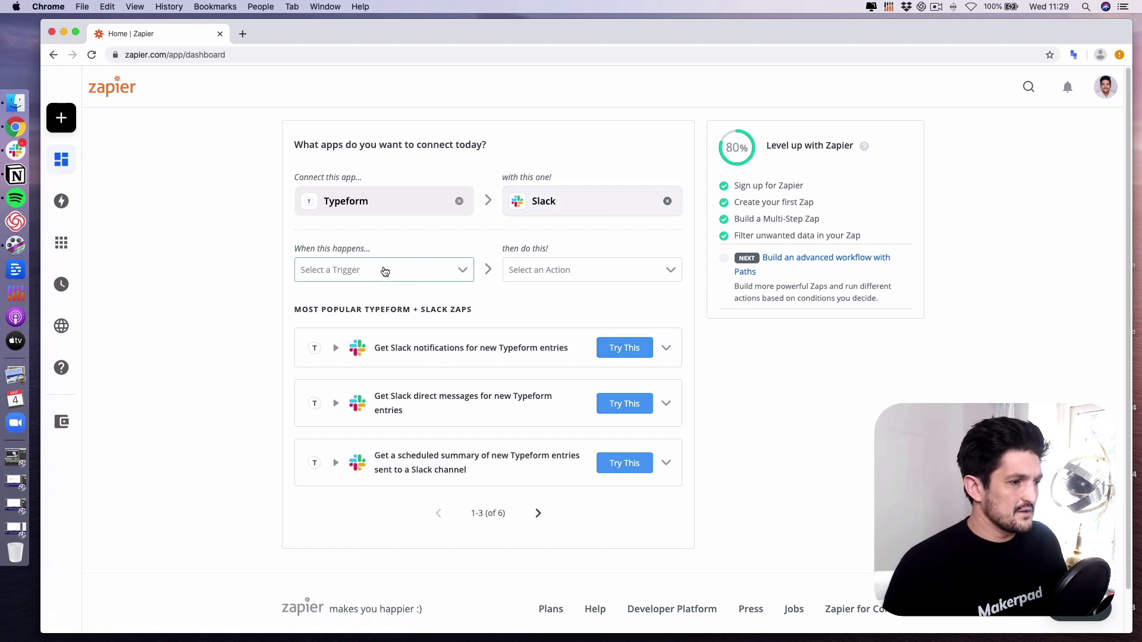
left_click(381, 297)
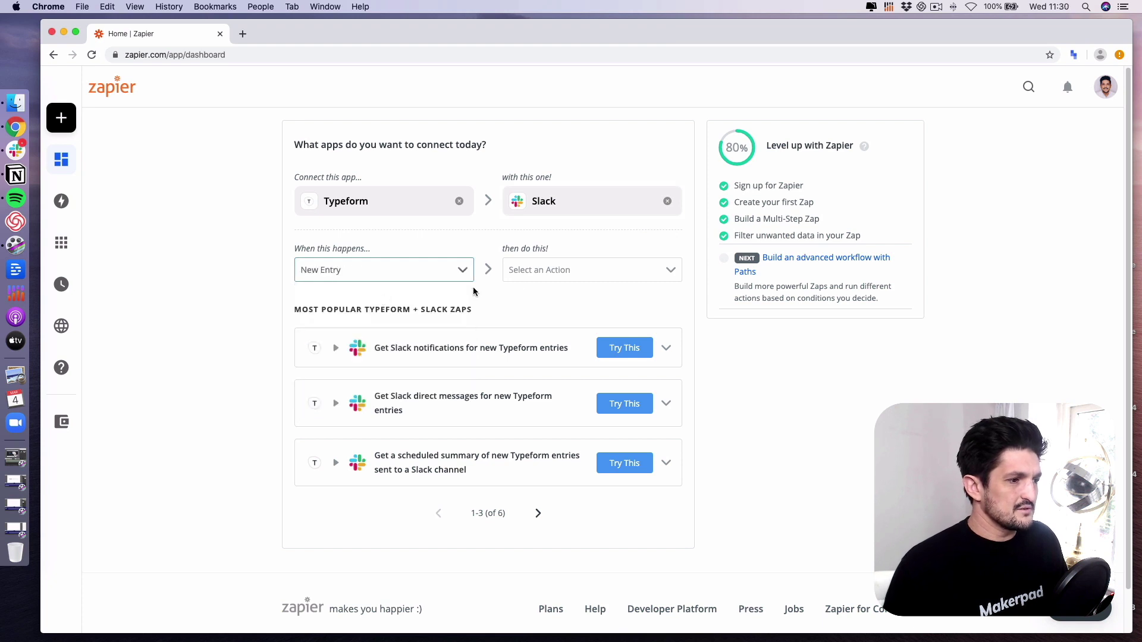
left_click(593, 272)
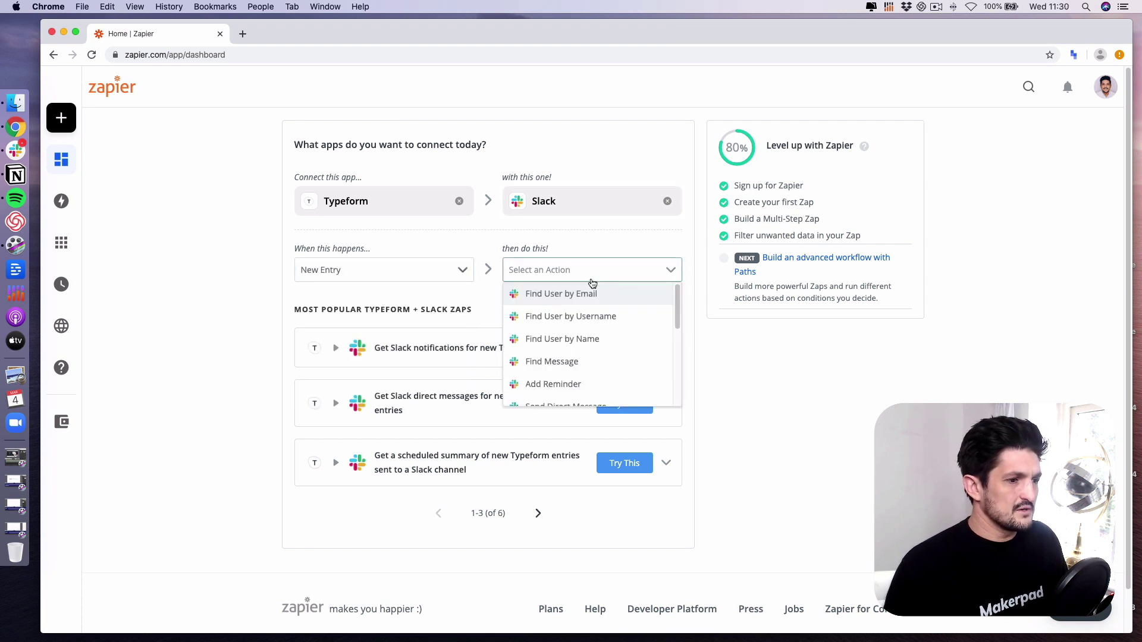
scroll(591, 369, "down", 2)
left_click(592, 361)
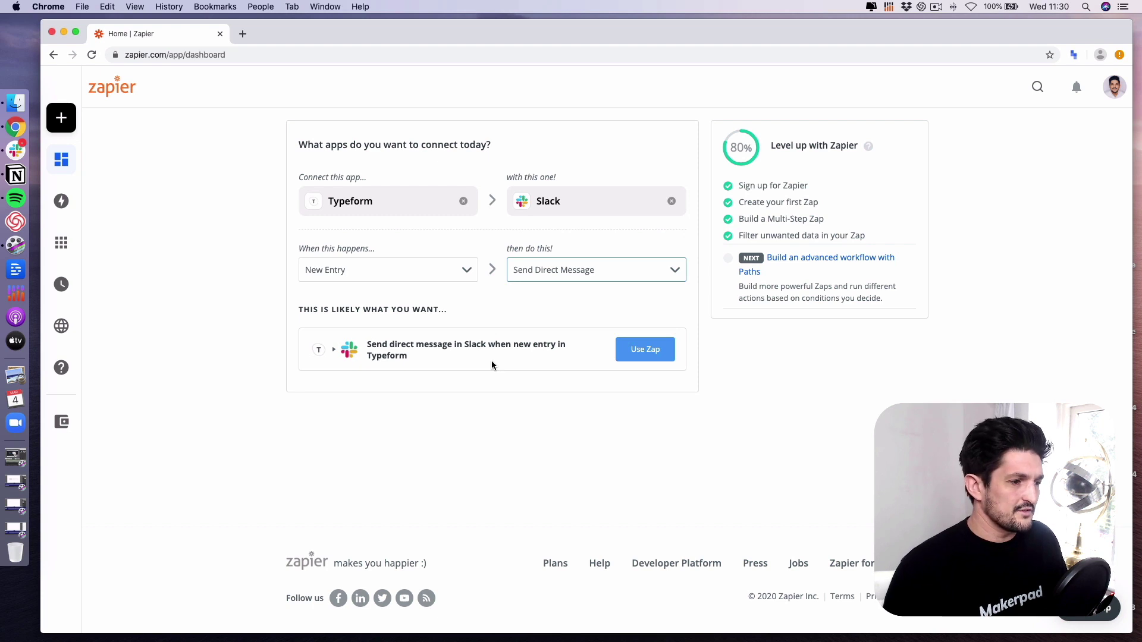
left_click(632, 351)
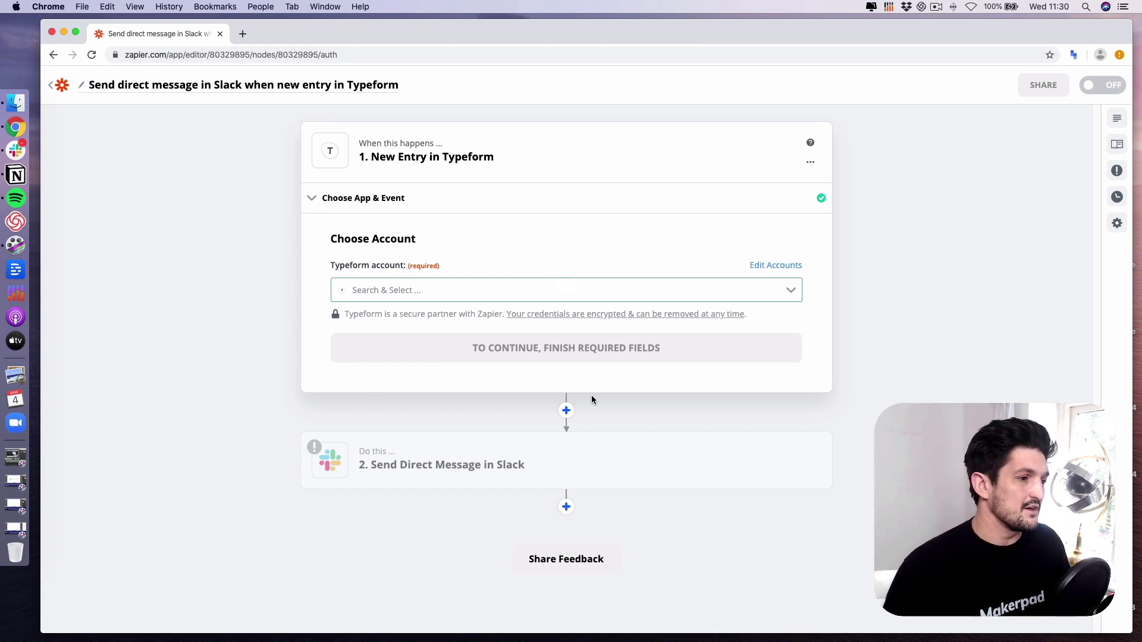
- Connect the Typeform account, choose the form to watch, and test the trigger
left_click(576, 285)
left_click(544, 323)
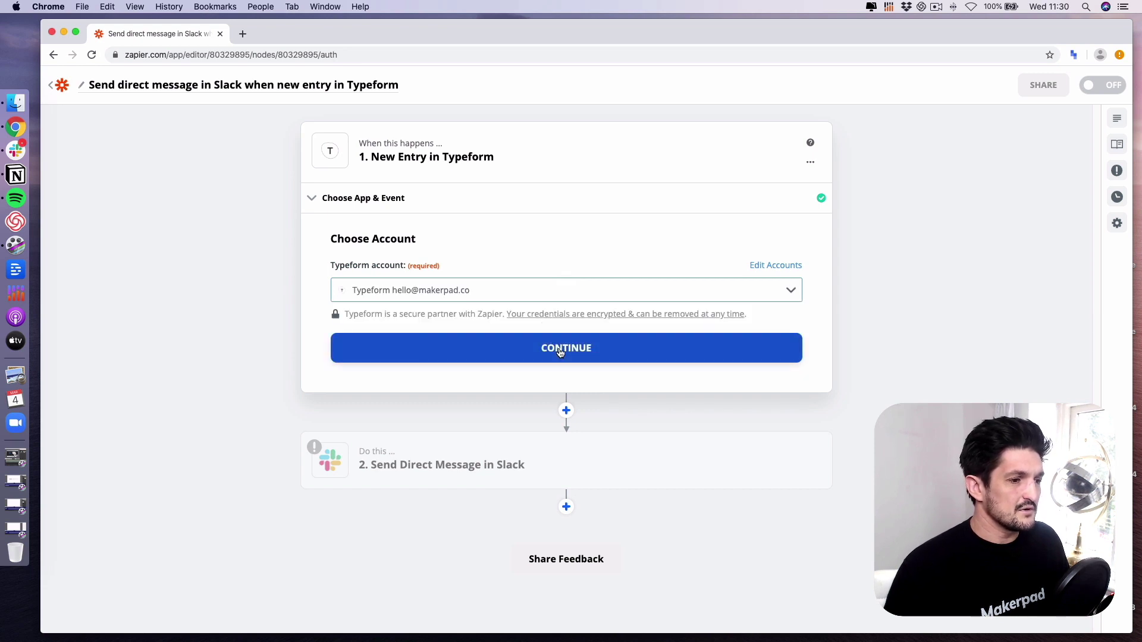
left_click(559, 351)
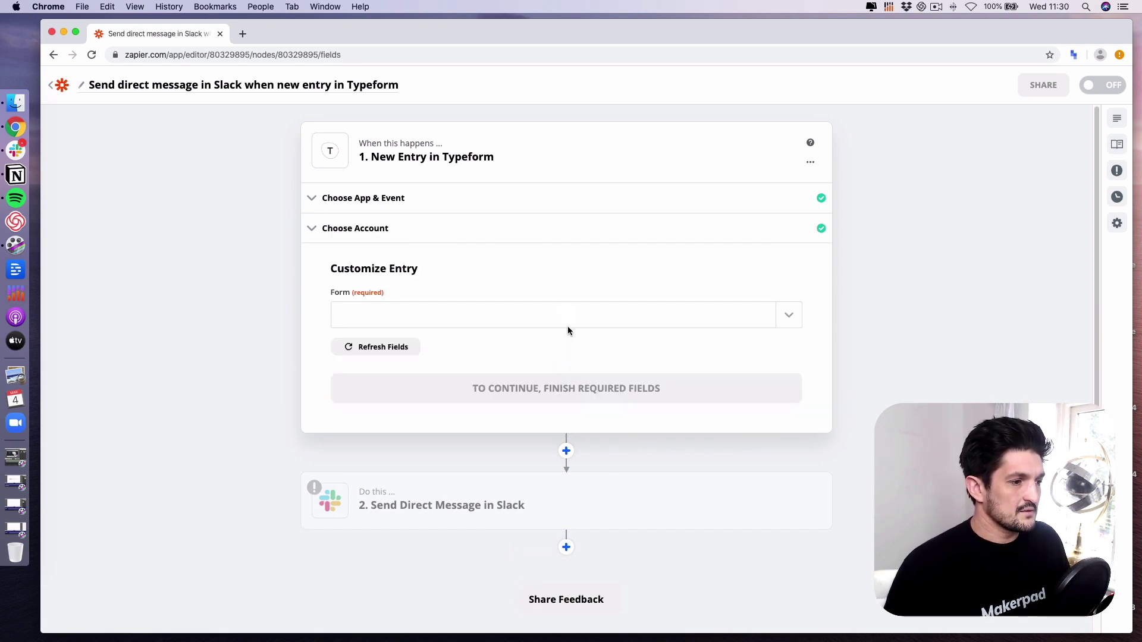
left_click(569, 319)
left_click(560, 388)
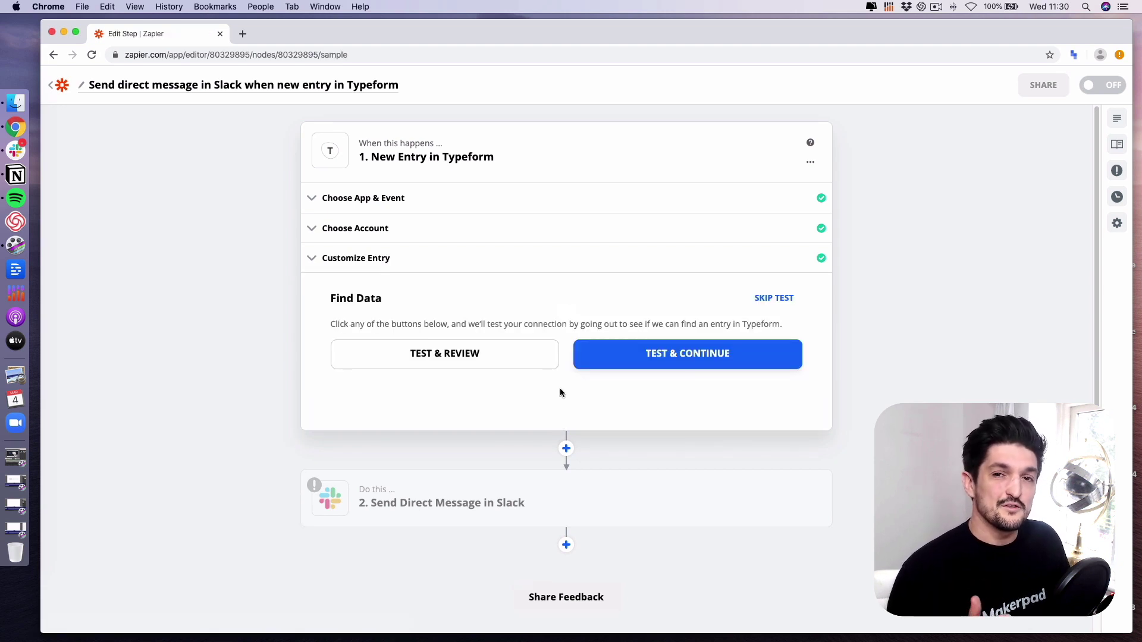
left_click(586, 360)
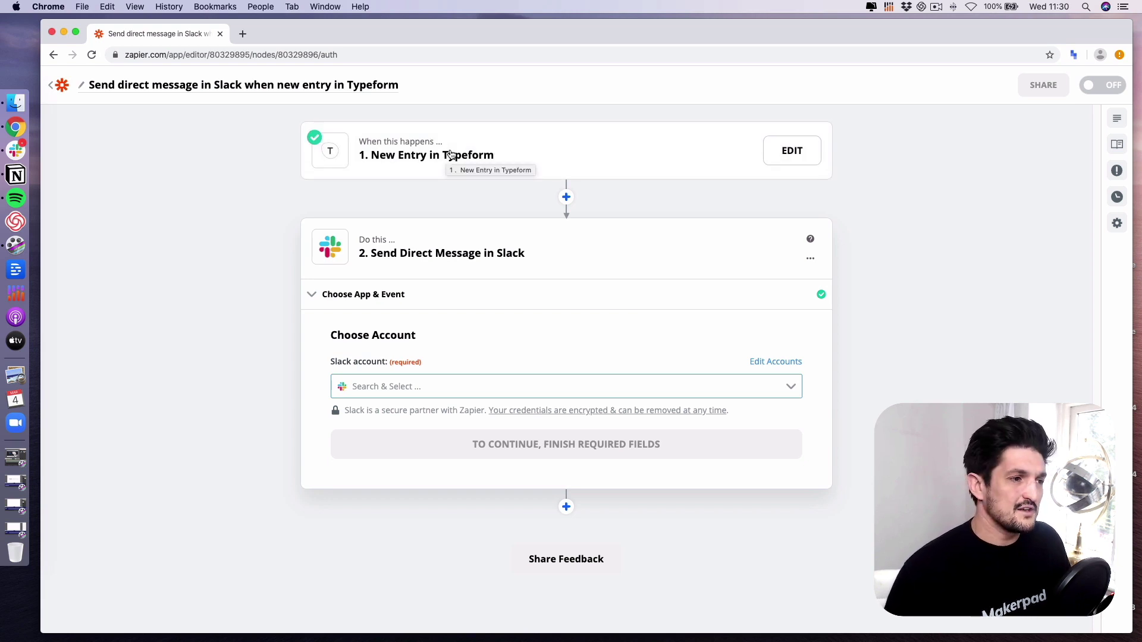
- Review the responses in sample Entry A and finish editing the New Entry trigger
left_click(563, 152)
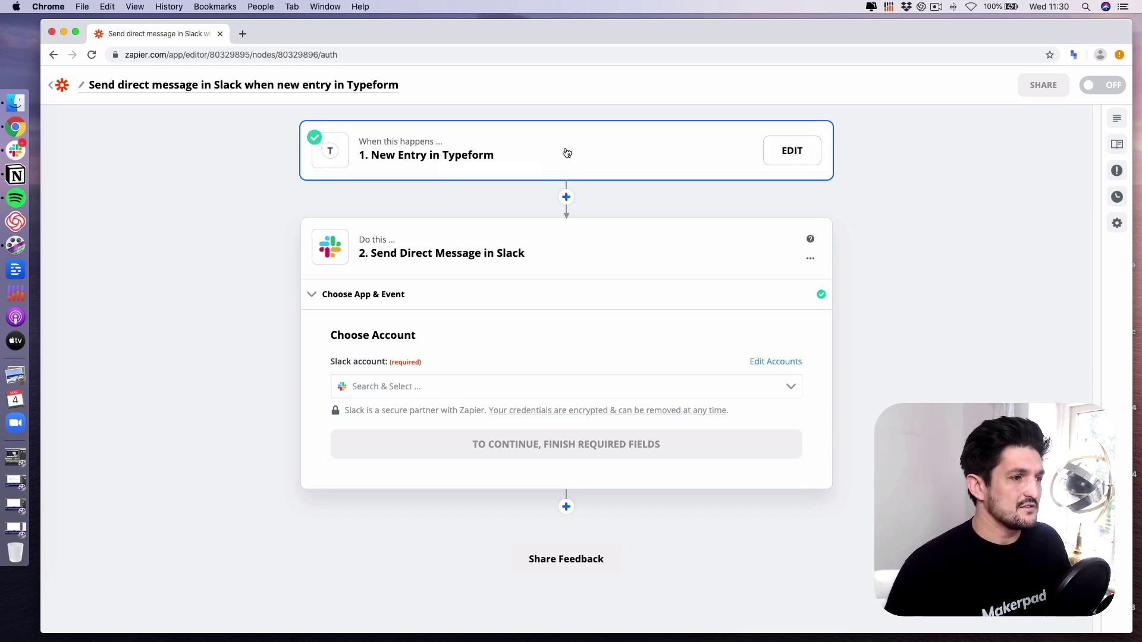
left_click(541, 296)
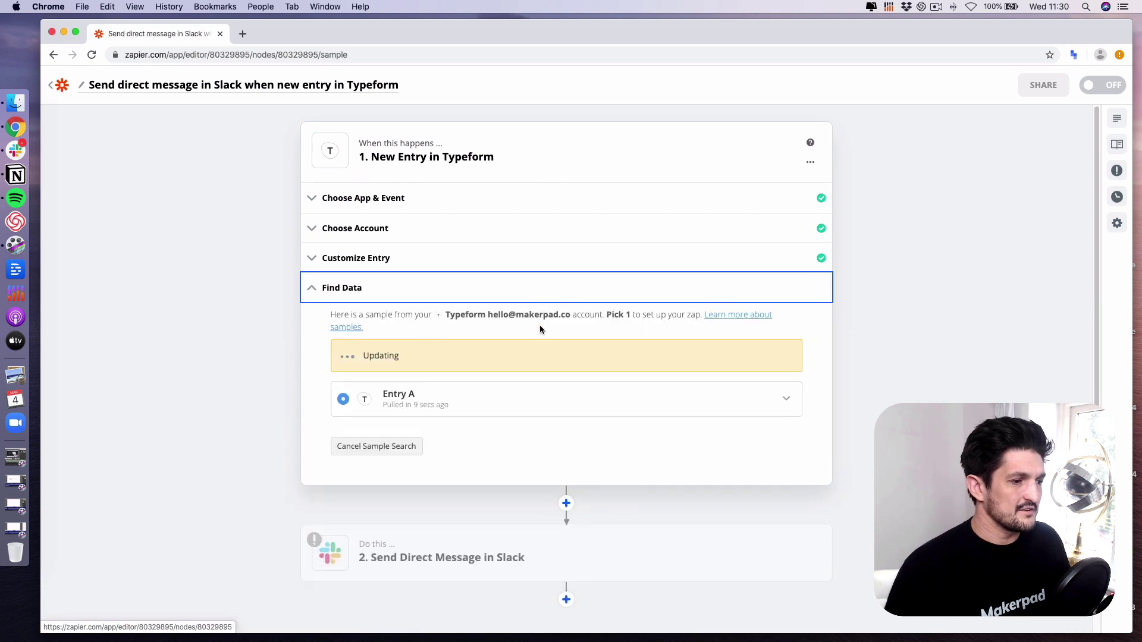
left_click(785, 368)
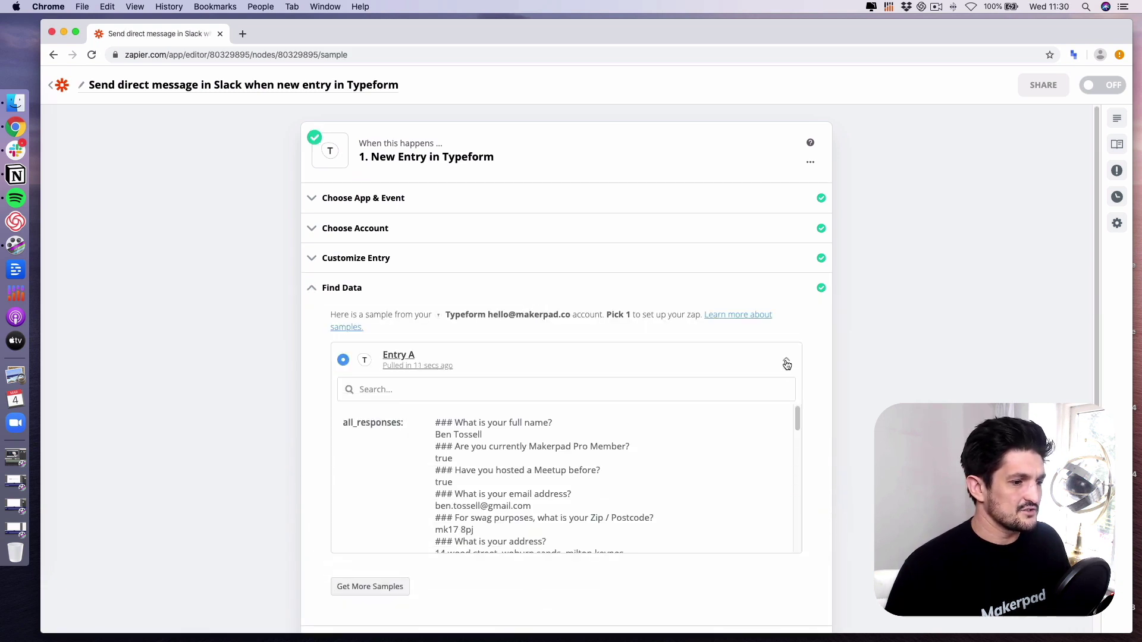
left_click(788, 362)
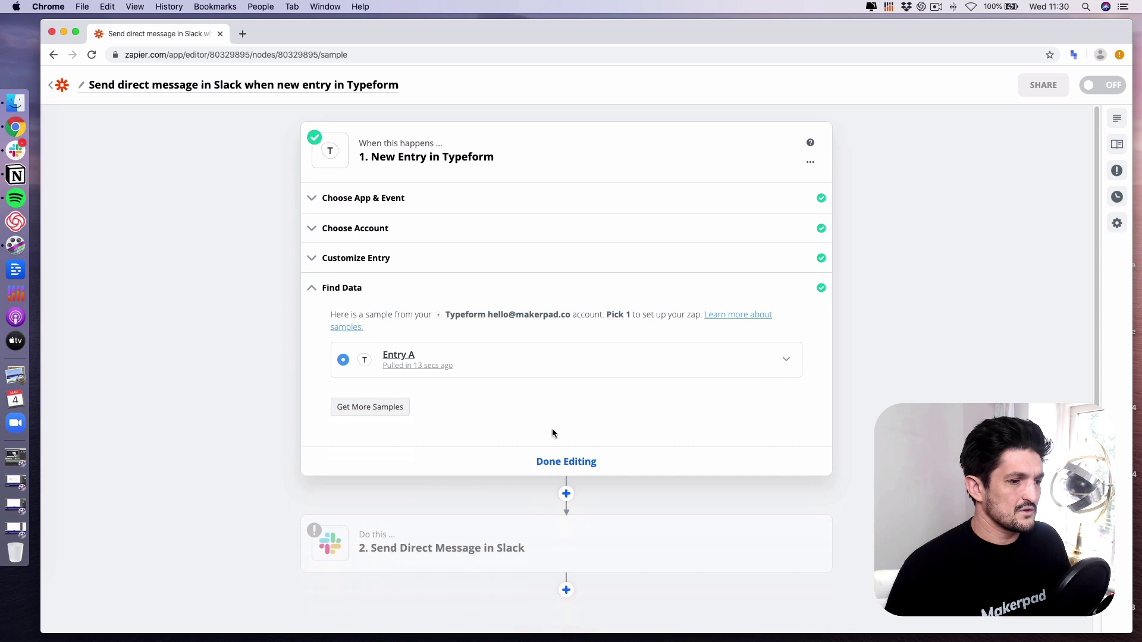
left_click(553, 469)
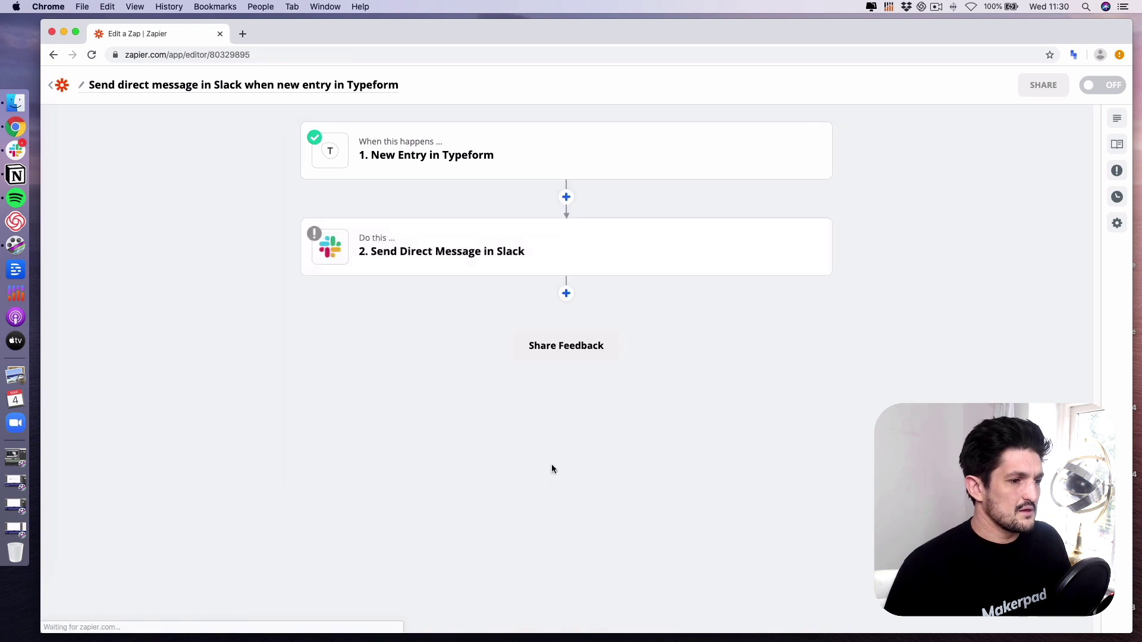
- Connect the Slack account to the Send Direct Message step
left_click(565, 250)
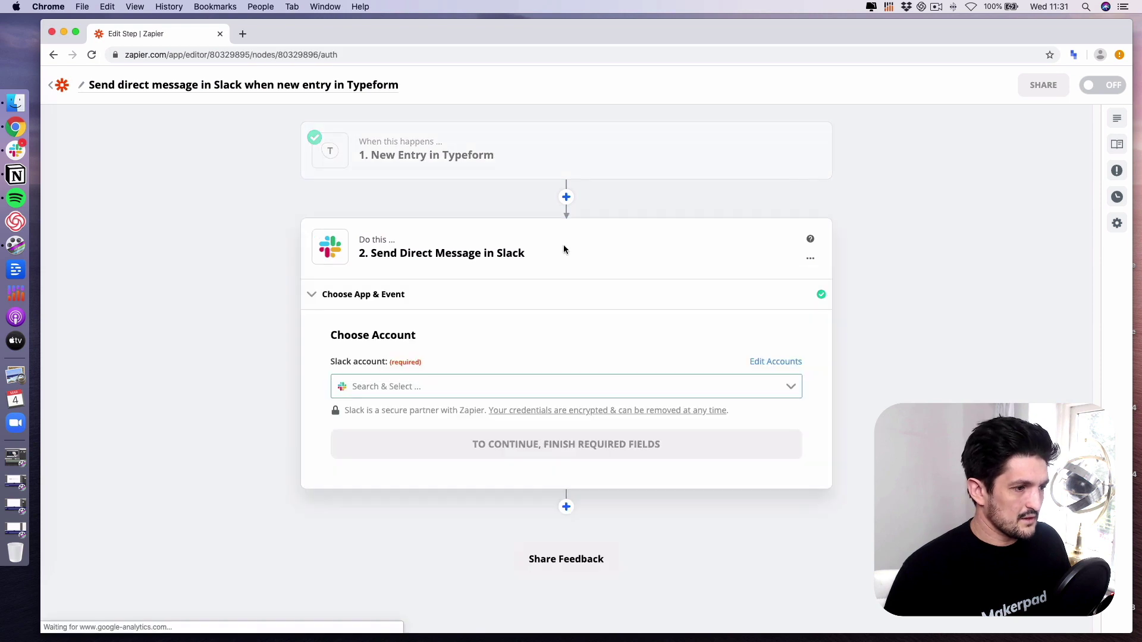
left_click(556, 387)
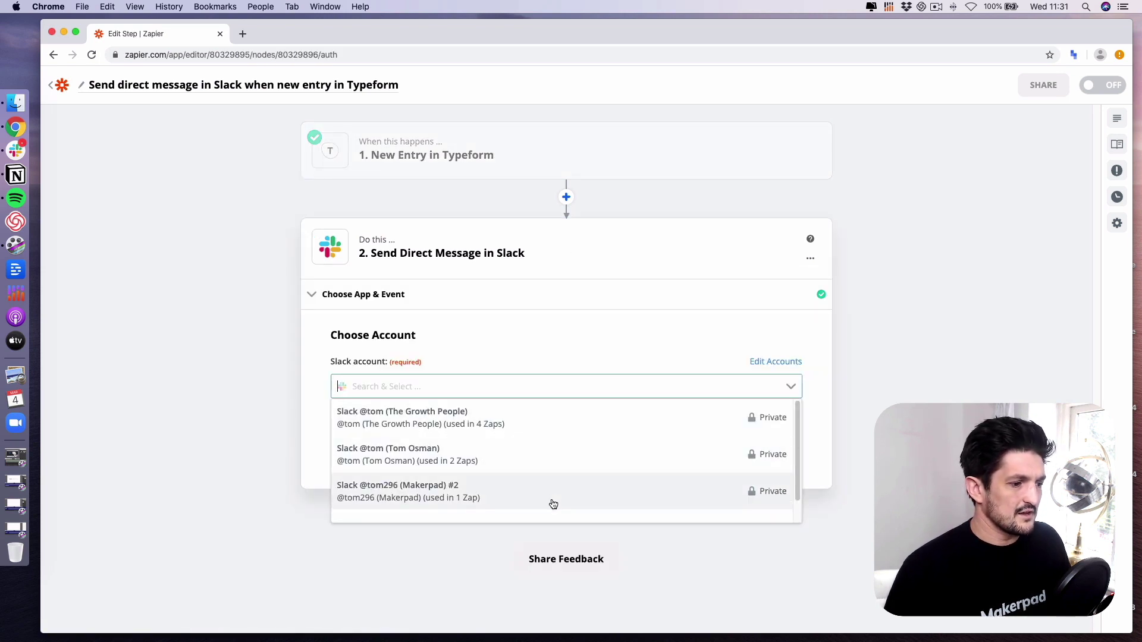
left_click(558, 501)
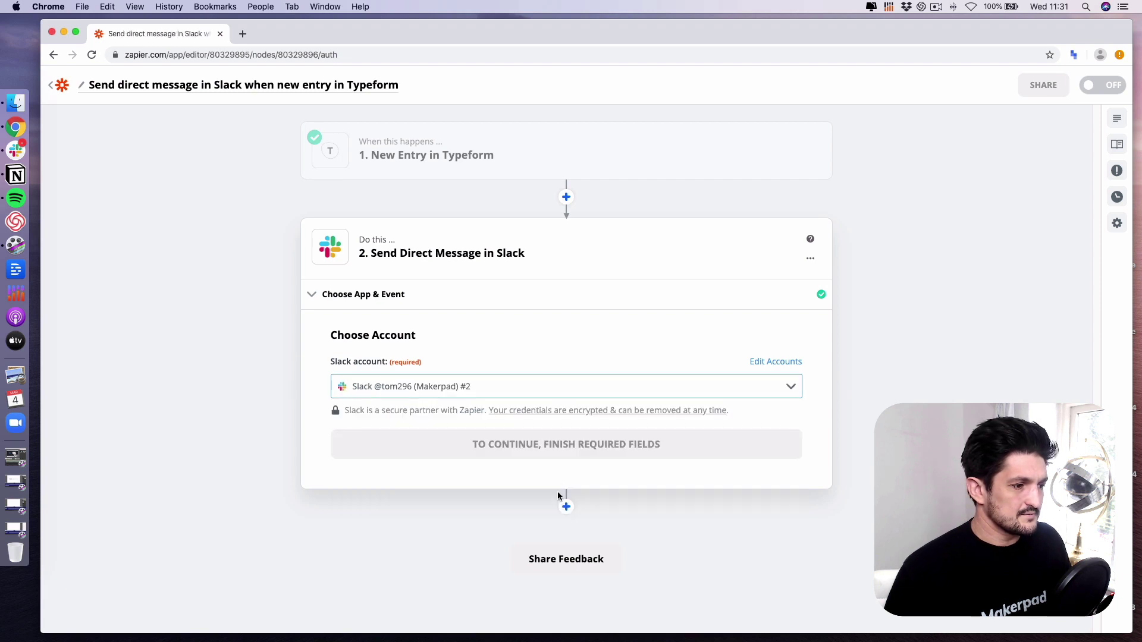
left_click(561, 451)
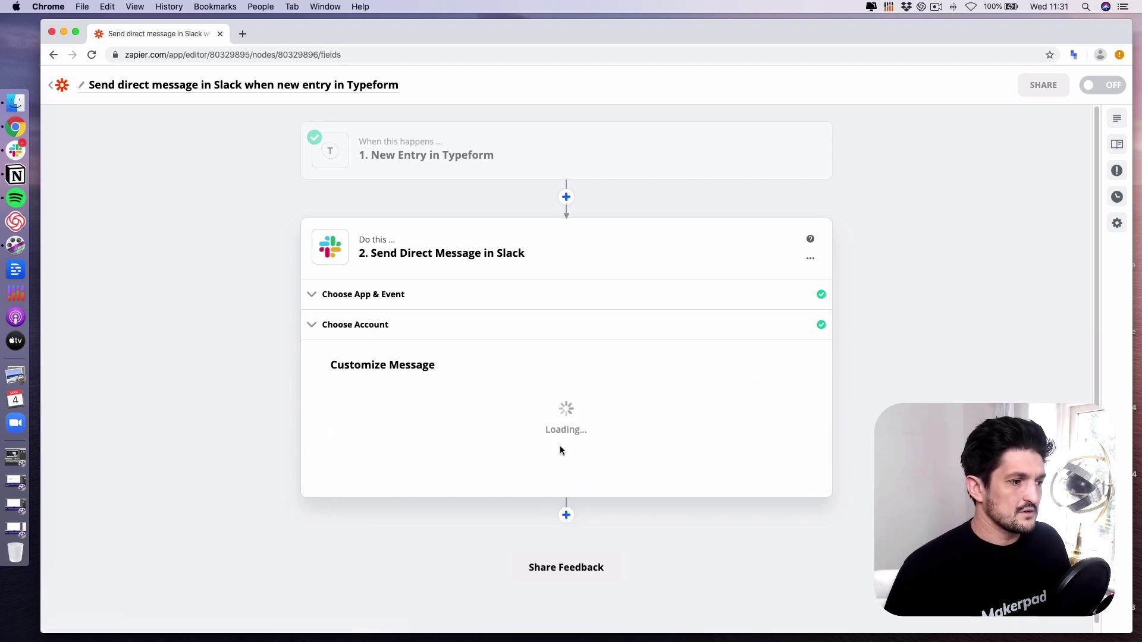
- Choose the message recipient and paste "You have a new reponse in Typeform." as the text
scroll(791, 491, "down", 4)
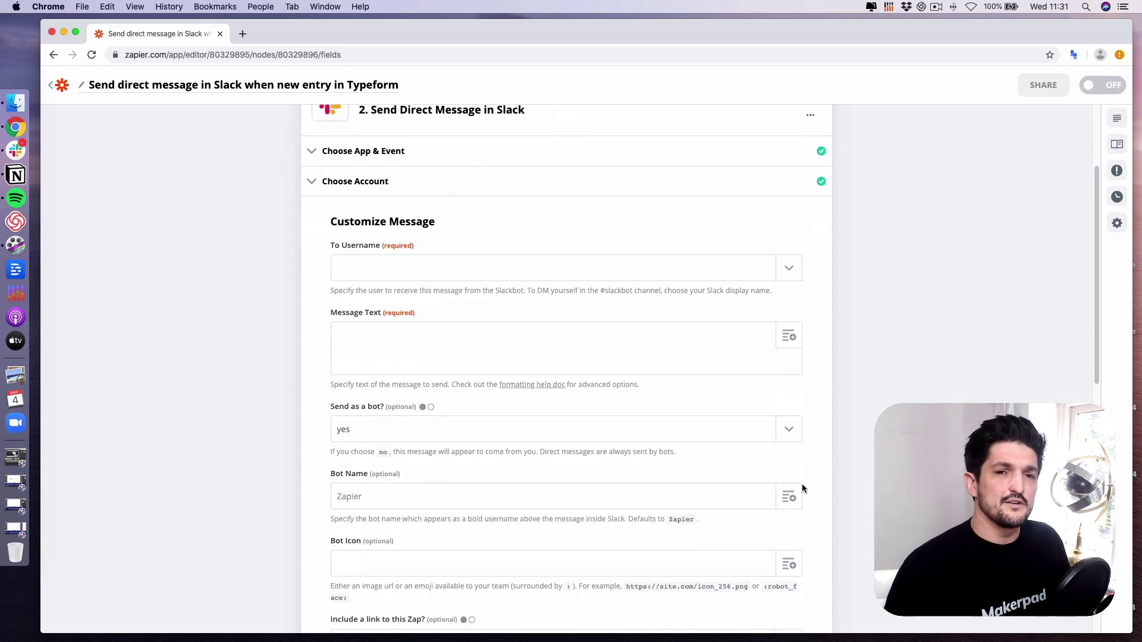
left_click(553, 266)
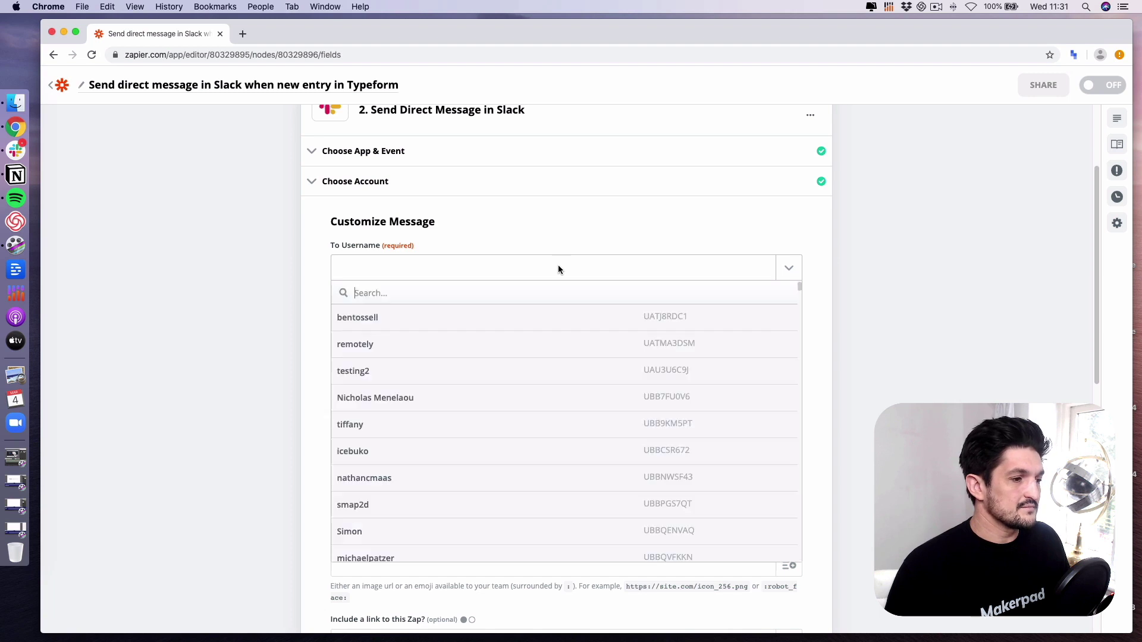
left_click(789, 340)
type("You have a new reponse in Typeform.")
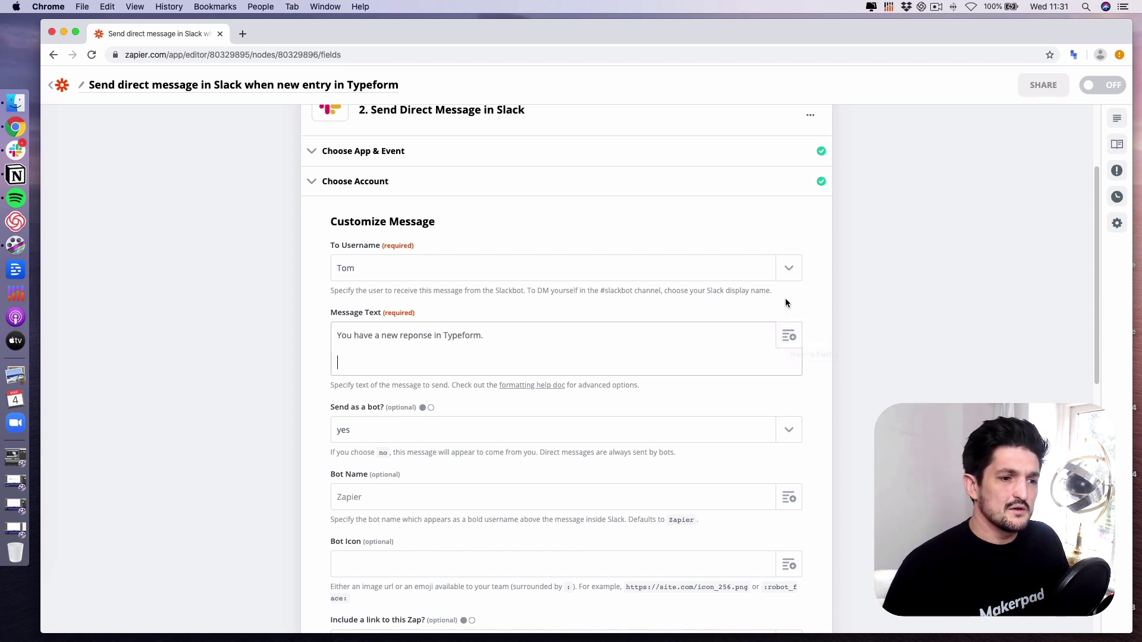
- Insert the 'What is your full name?' answer followed by "has applied to be a host"
left_click(785, 336)
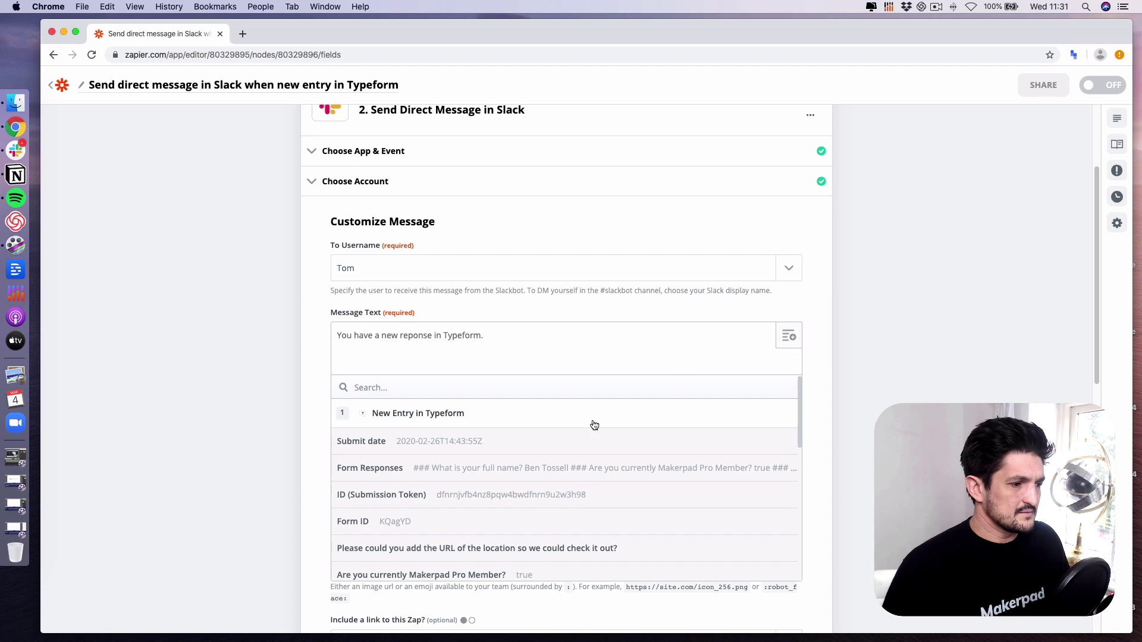
scroll(558, 507, "down", 5)
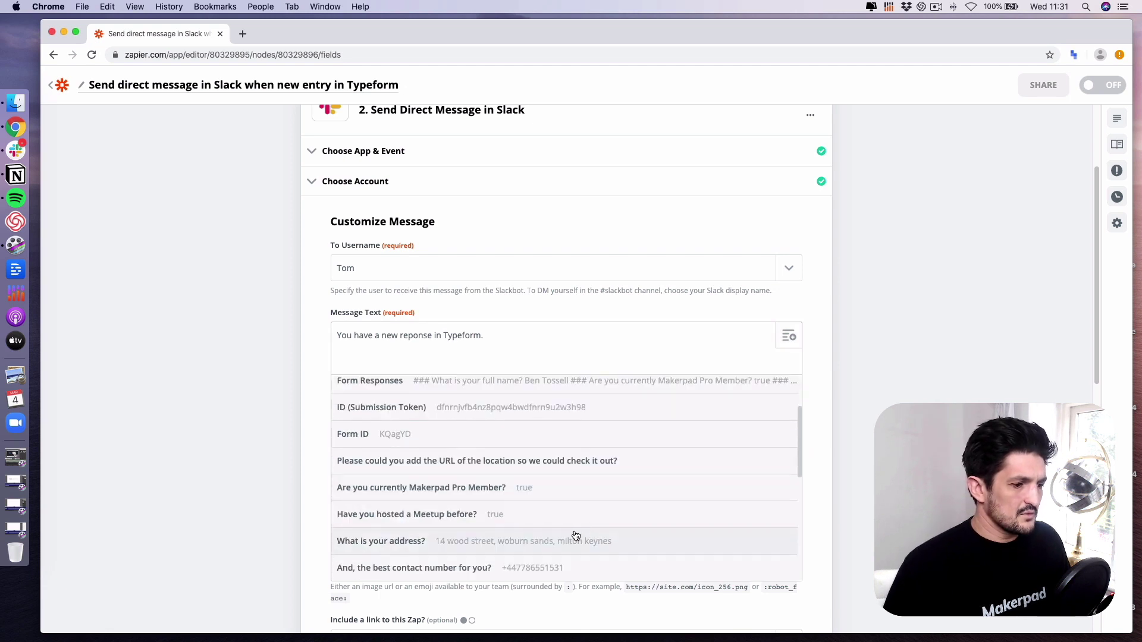
scroll(555, 475, "down", 5)
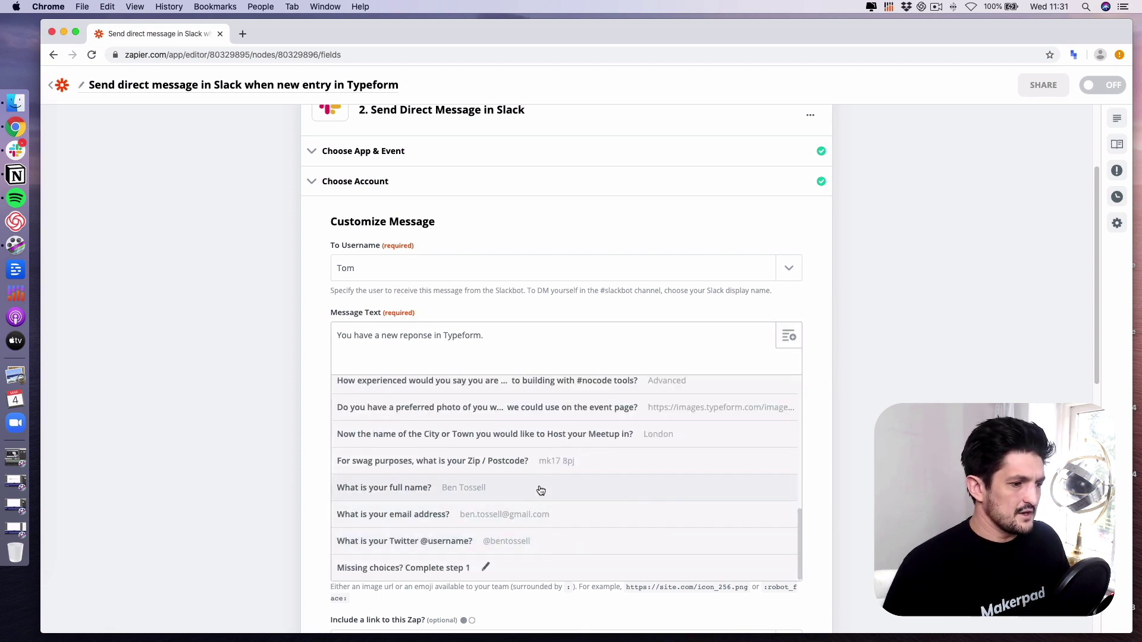
left_click(538, 489)
type("has applied to be a host")
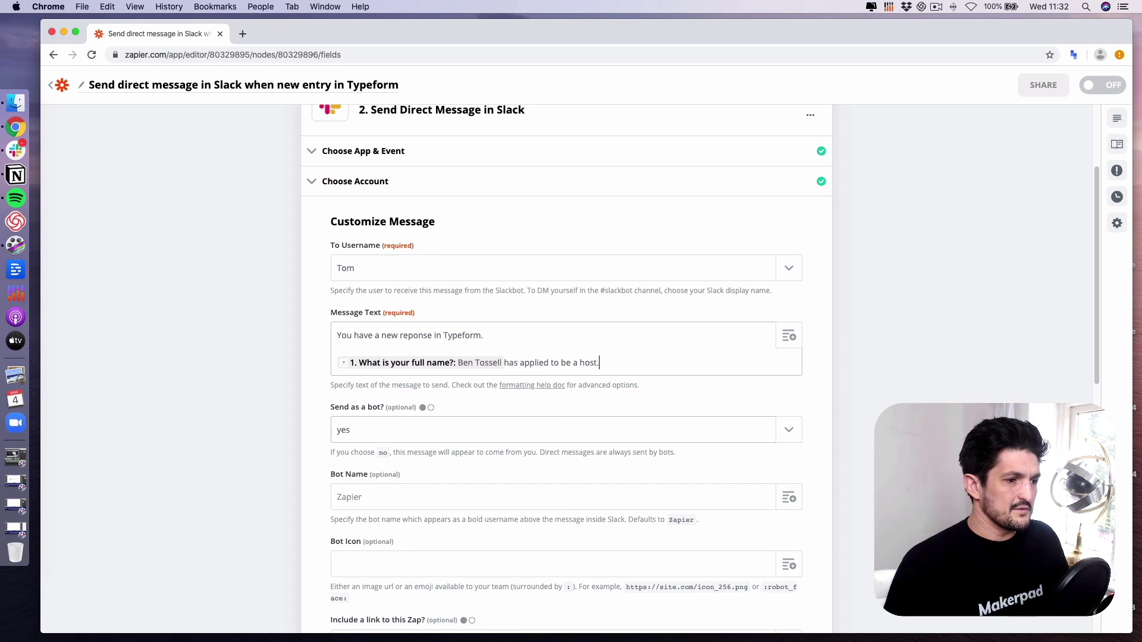
- Browse the remaining Typeform answers without inserting any, then scroll through the rest of the settings
left_click(780, 350)
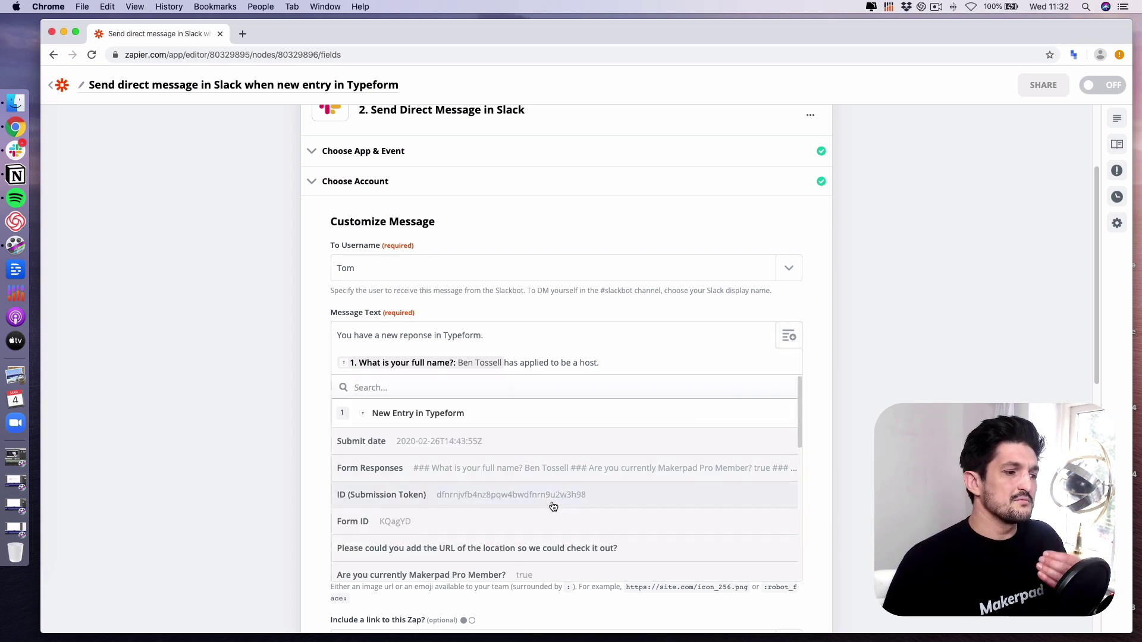
scroll(553, 506, "down", 1)
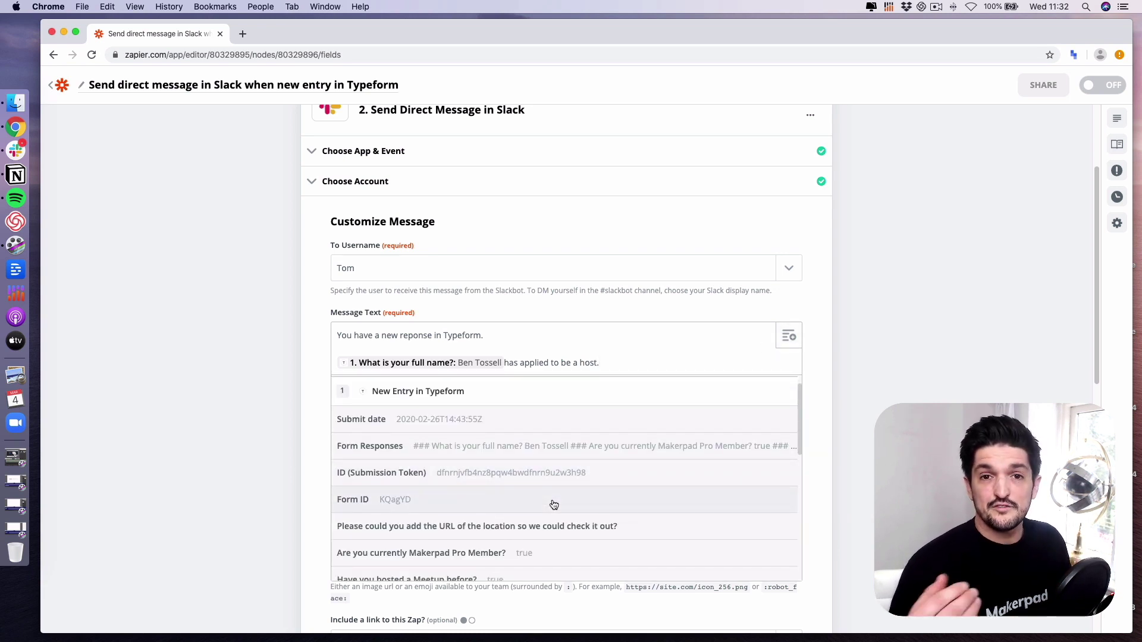
scroll(553, 507, "down", 5)
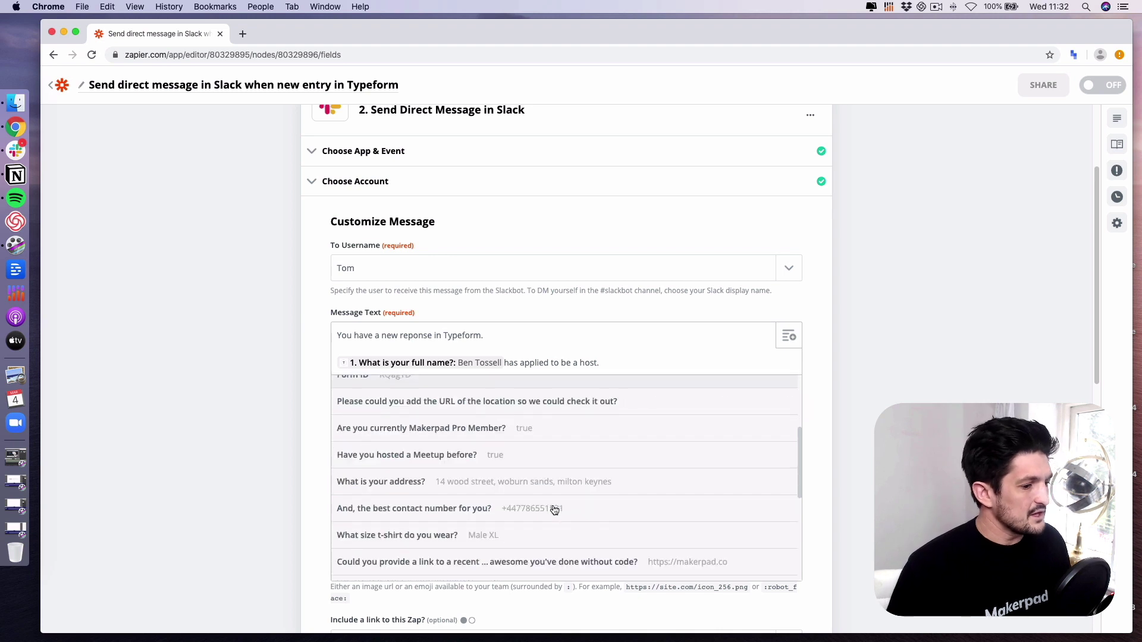
left_click(875, 391)
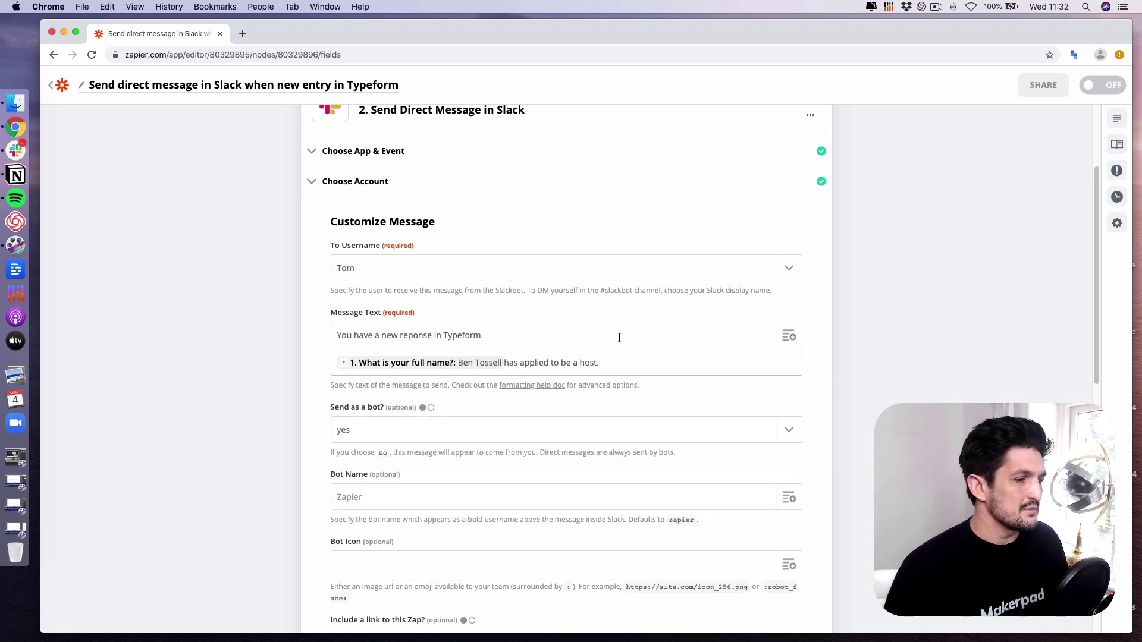
scroll(618, 336, "down", 3)
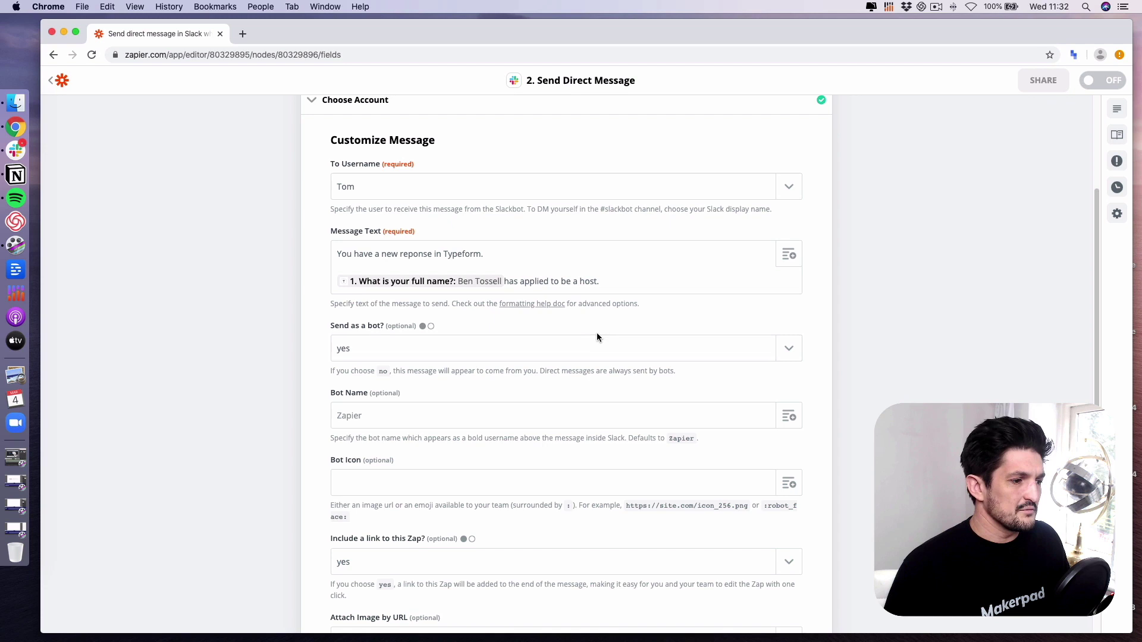
scroll(611, 486, "down", 4)
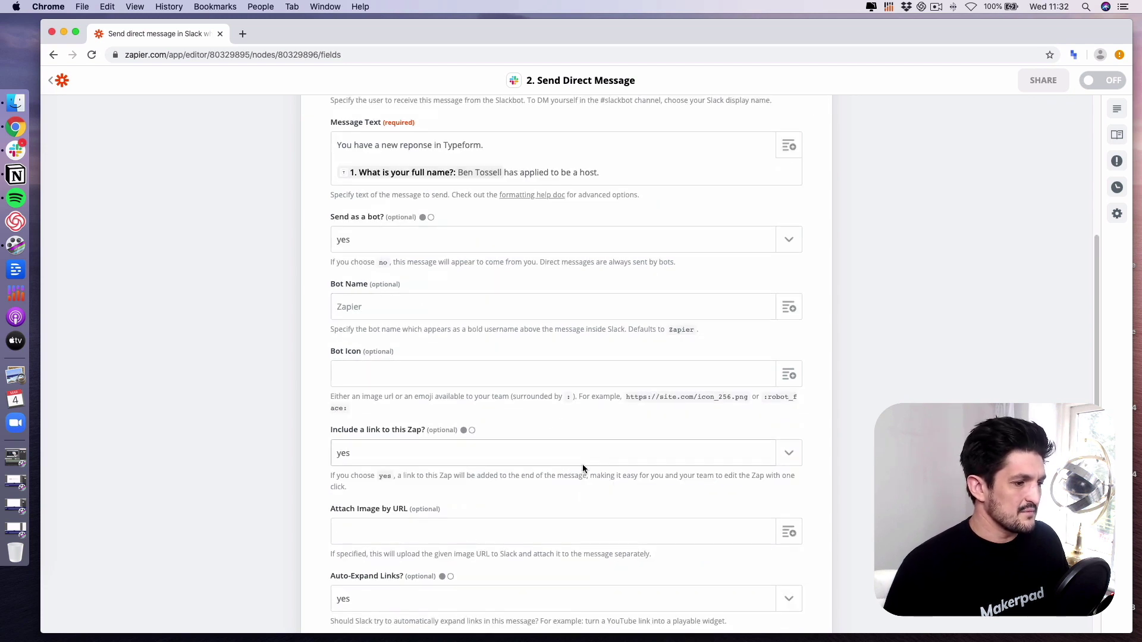
scroll(586, 469, "down", 1)
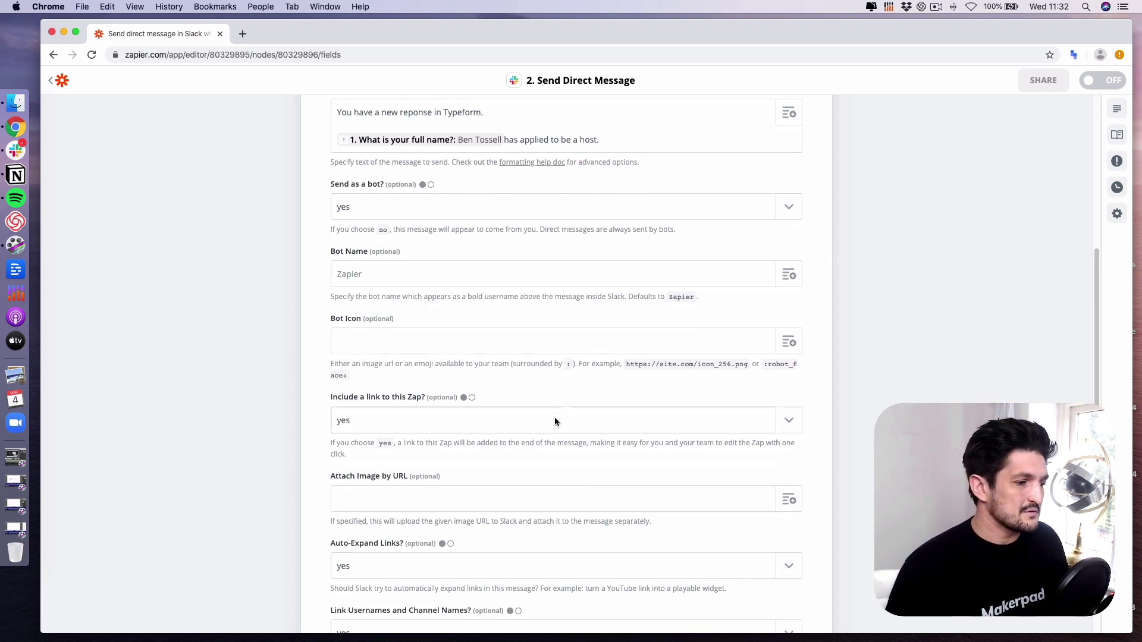
scroll(558, 429, "down", 5)
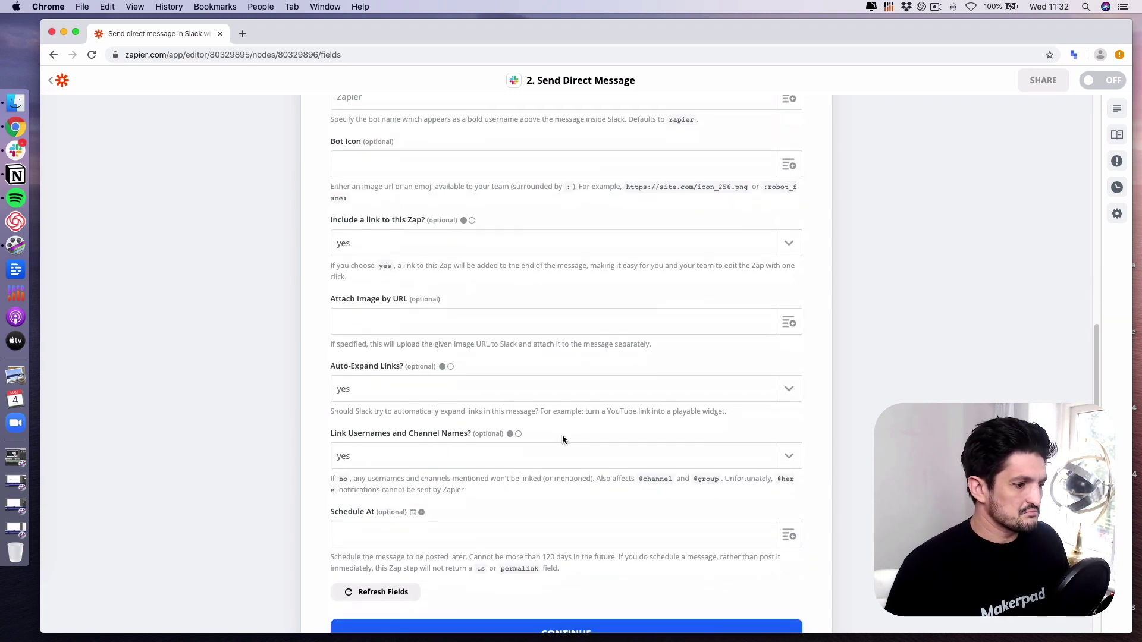
scroll(565, 476, "down", 2)
- Save the Slack message settings and send a test direct message to Slack
left_click(564, 596)
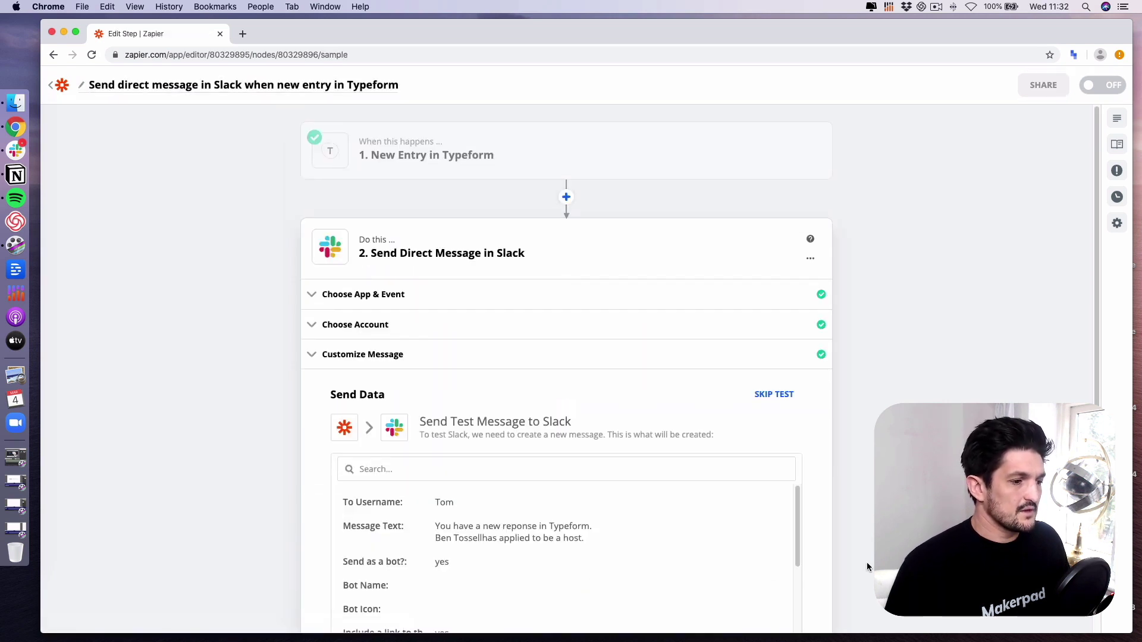
scroll(734, 567, "down", 1)
scroll(857, 565, "down", 4)
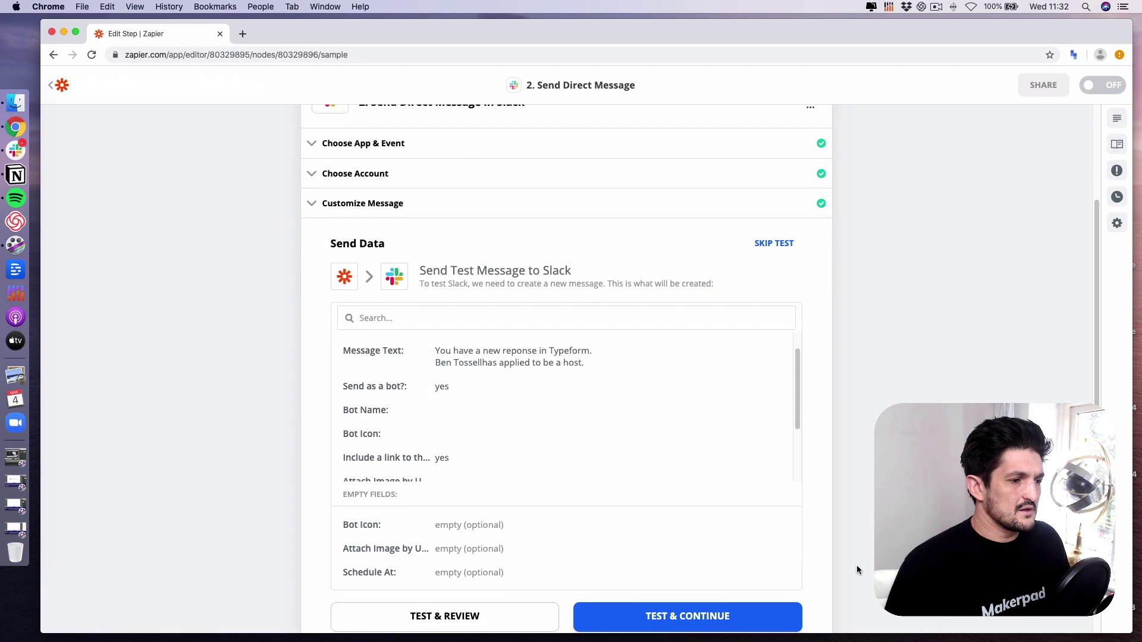
left_click(631, 601)
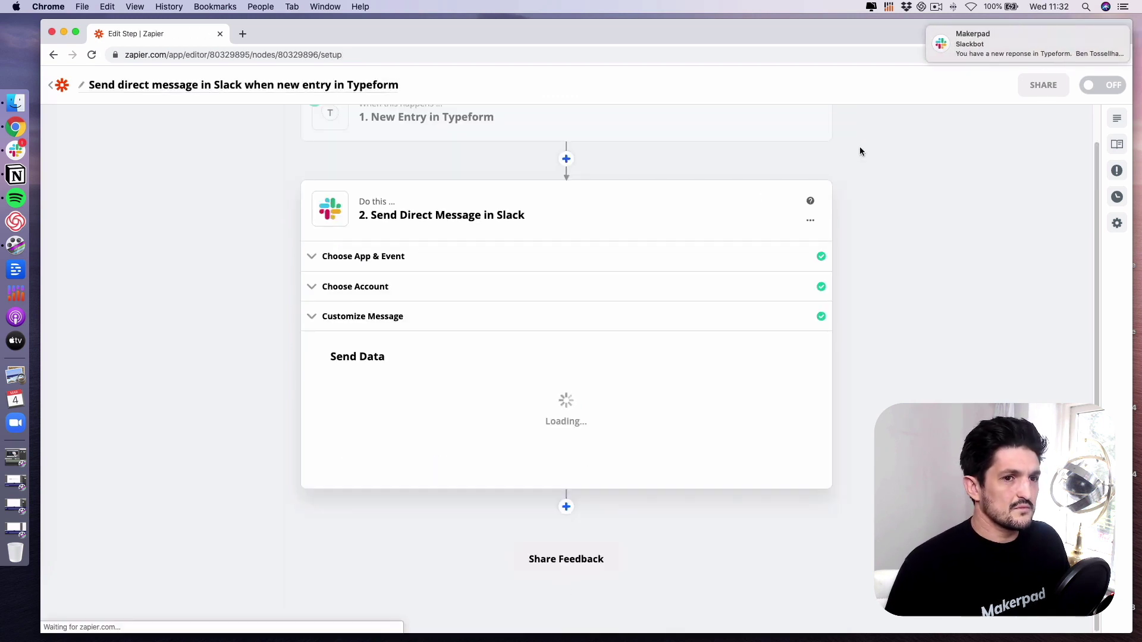
mouse_move(1049, 48)
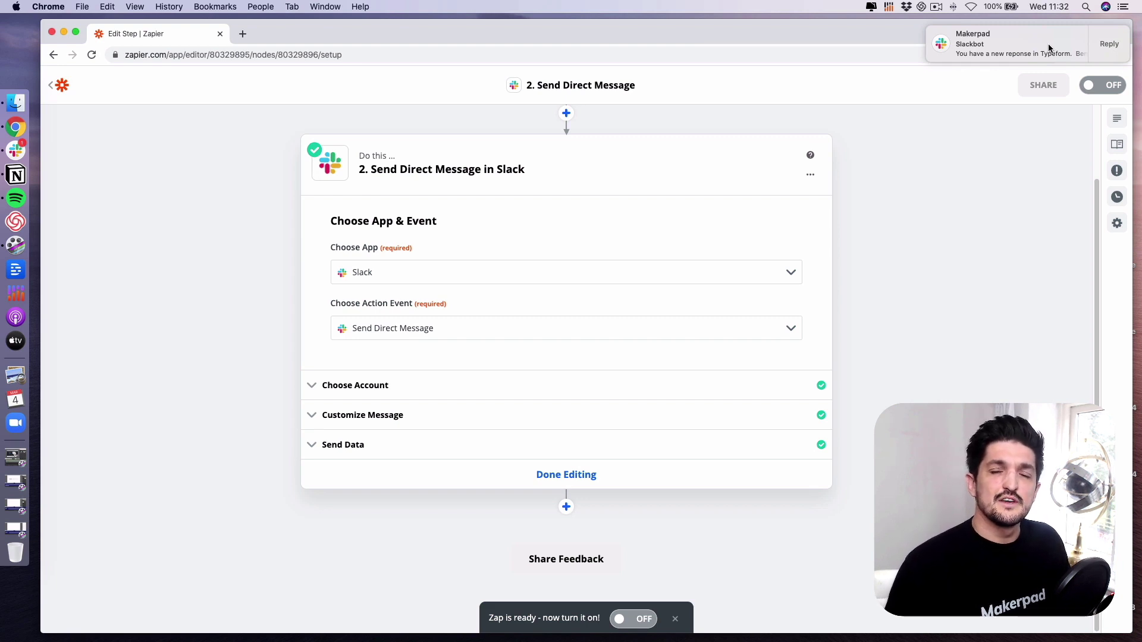
- Finish editing the Slack step and turn the Zap on
left_click(566, 475)
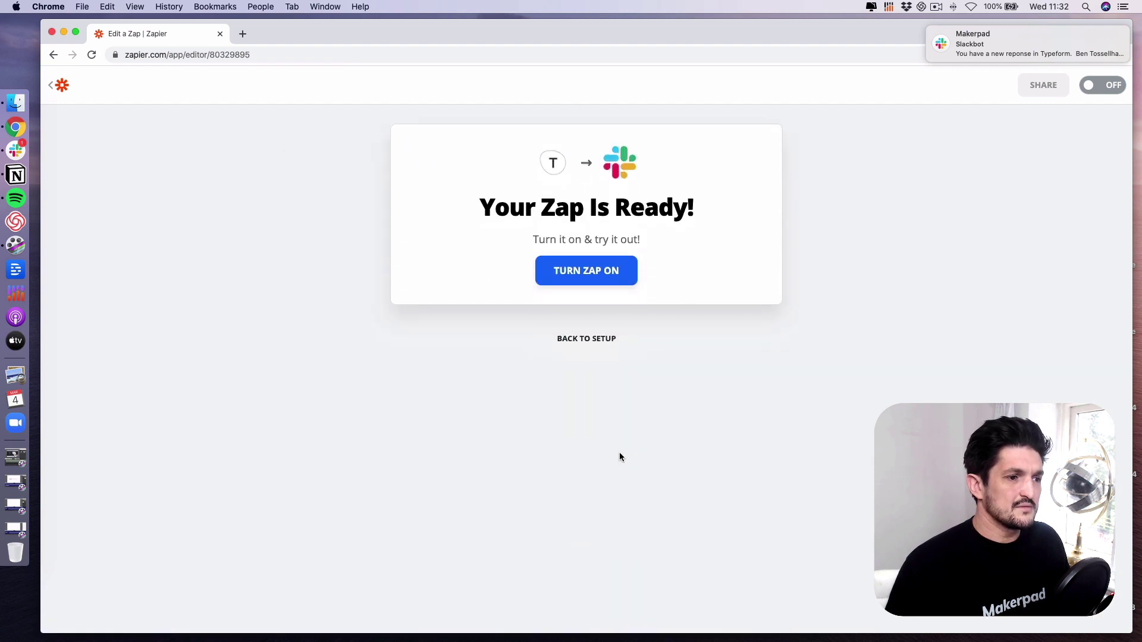
left_click(587, 270)
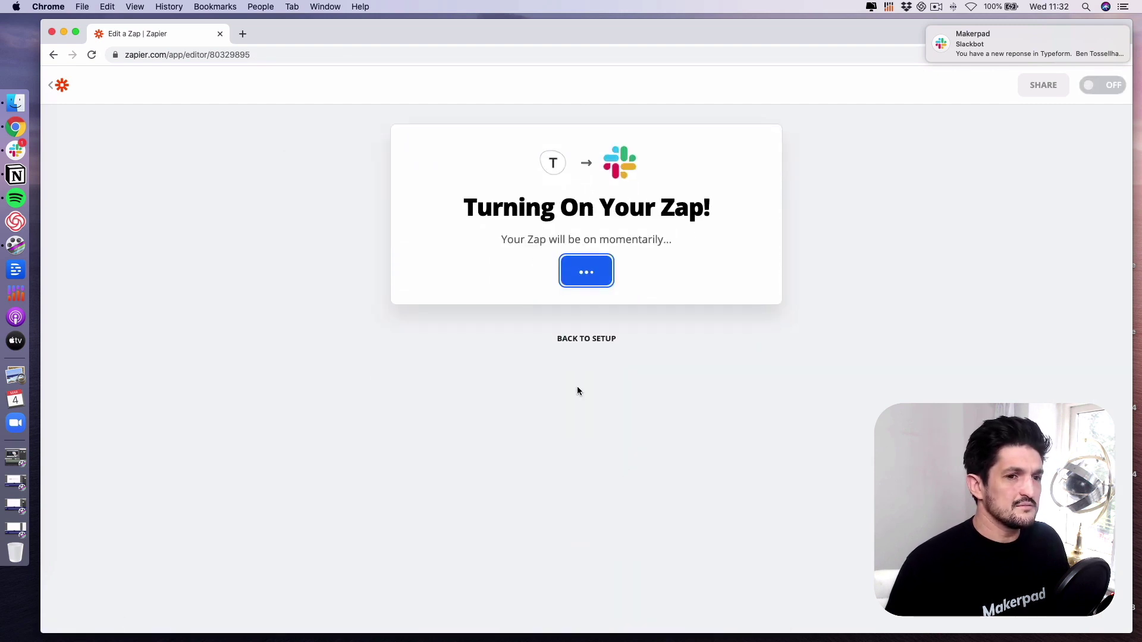